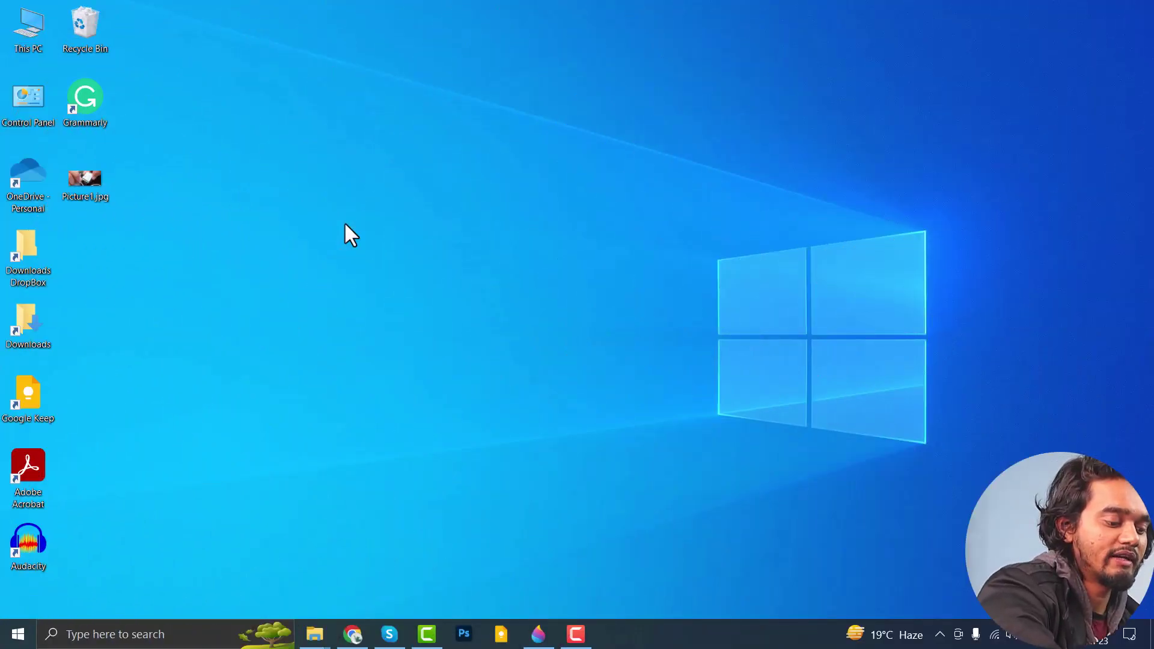
Open Device Manager from the Win+X menu and maximize its window.
key(super+x)
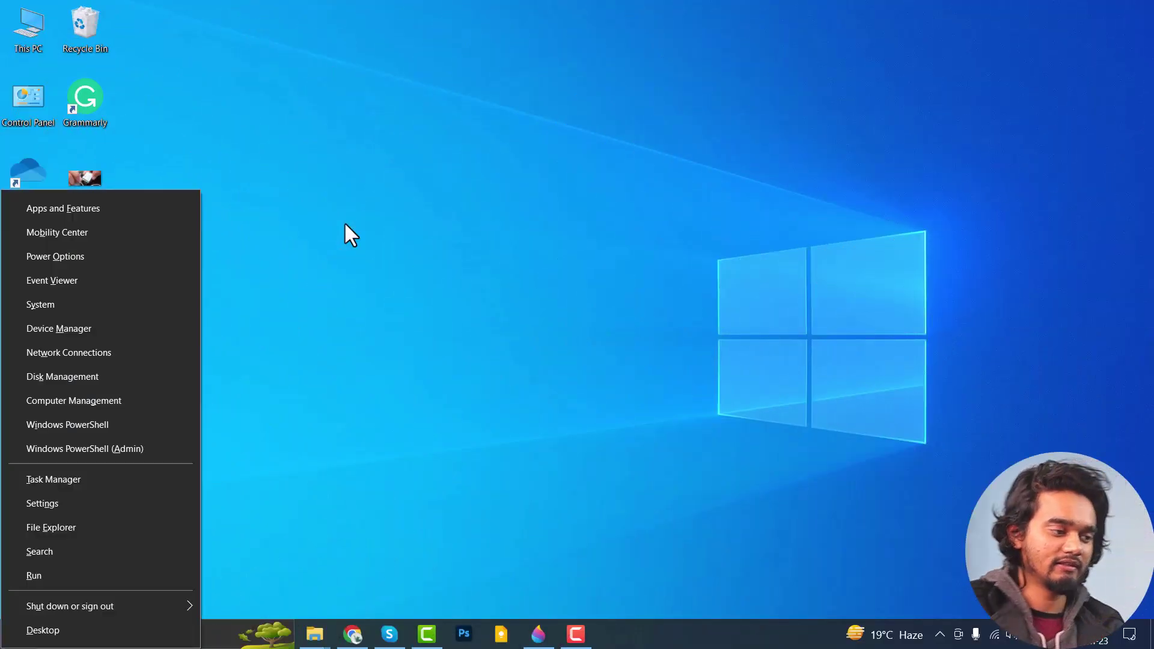
click(98, 330)
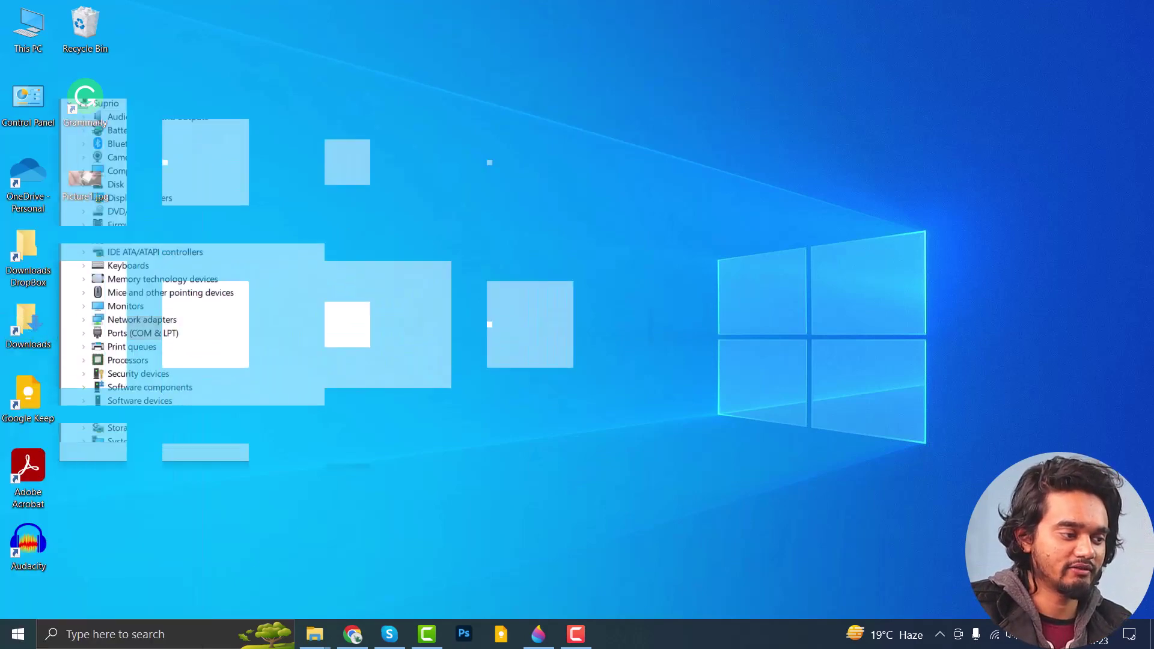
click(602, 40)
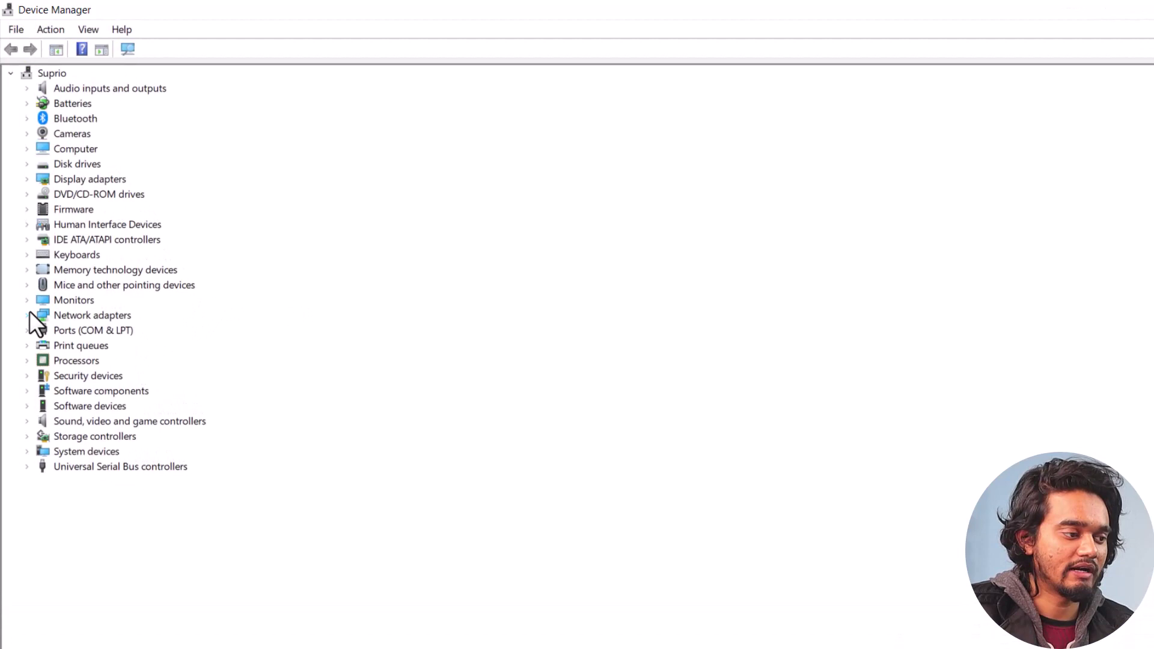
Update the Intel(R) Dual Band Wireless-AC 8260 driver by automatic search, then close the finished dialog.
click(28, 314)
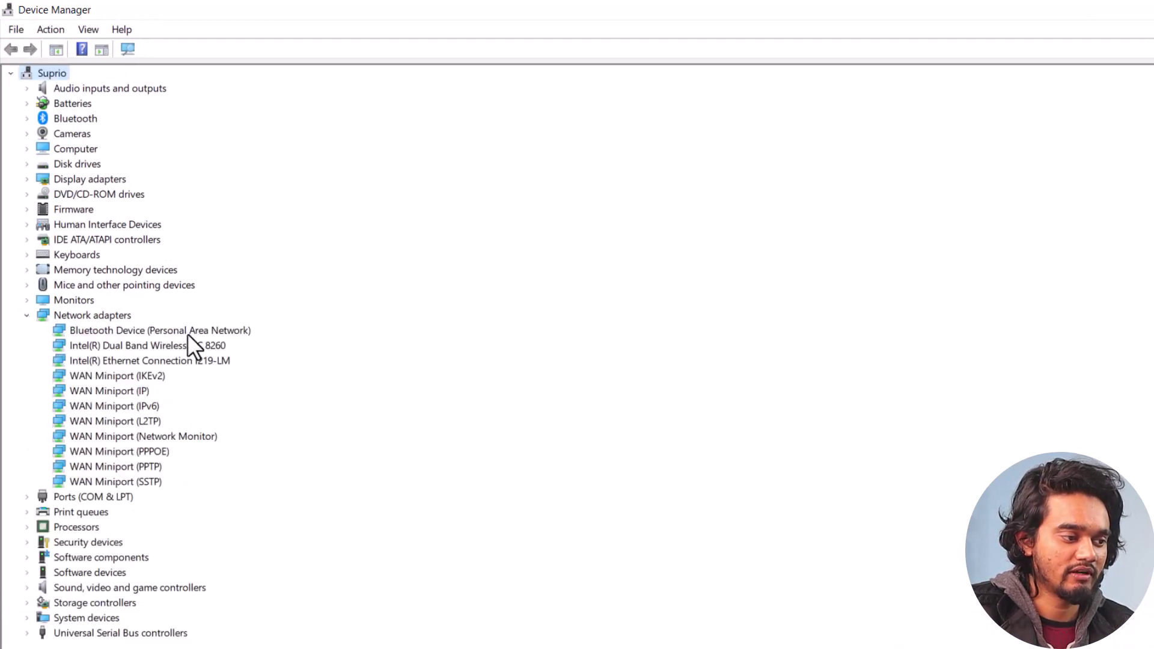
right_click(203, 345)
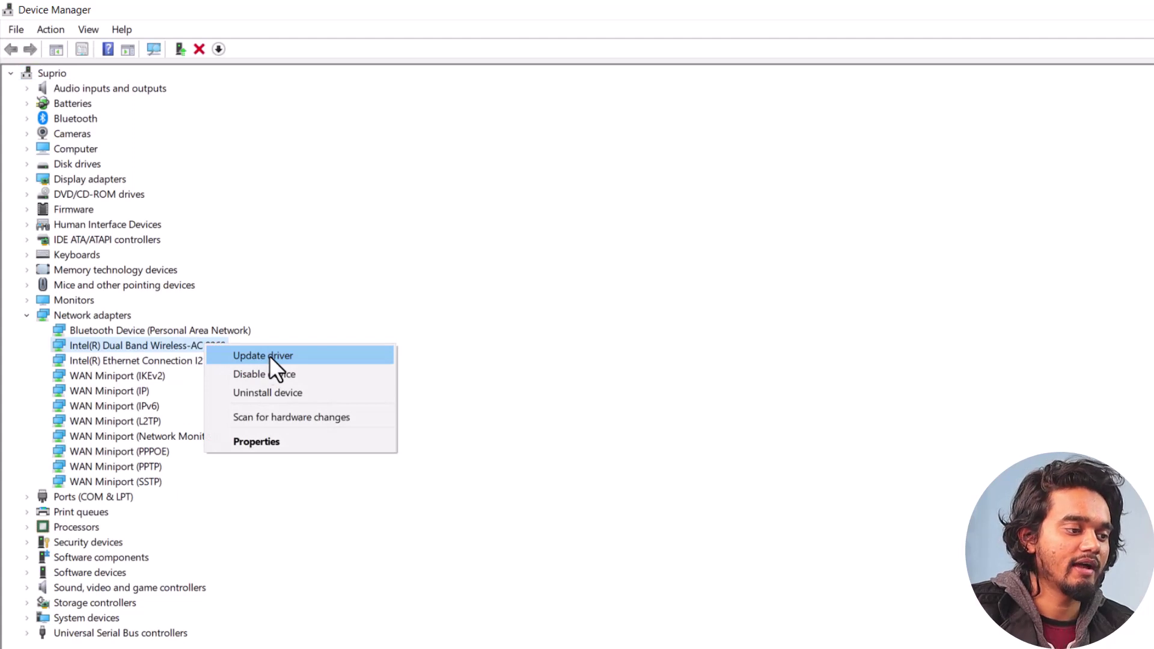
click(295, 355)
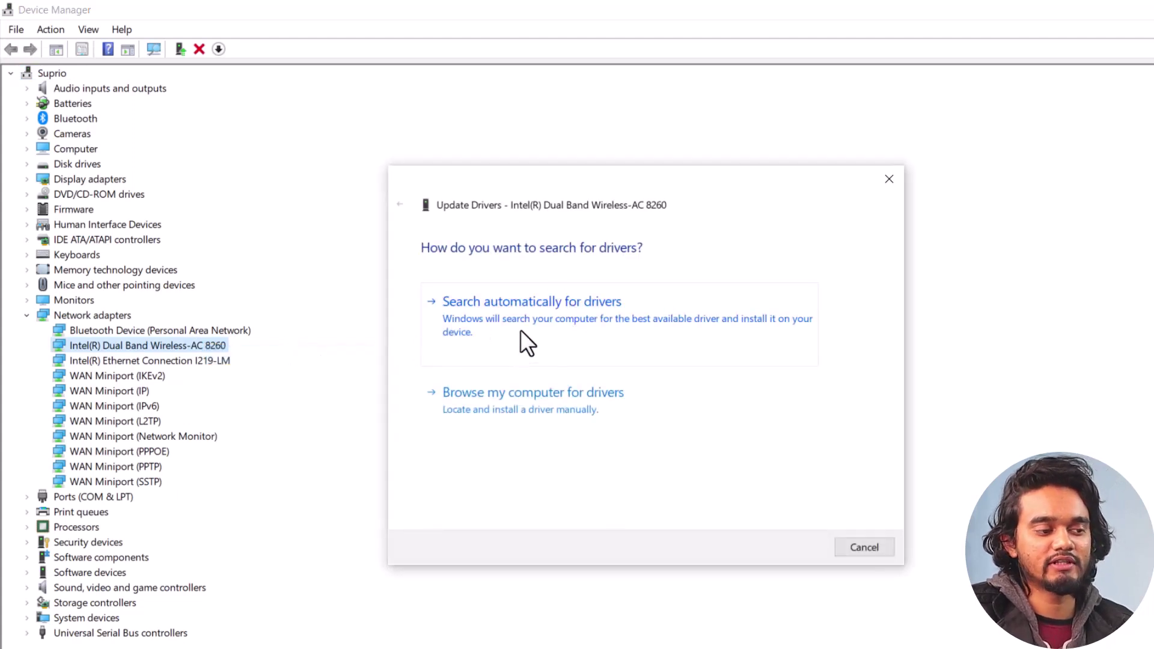
click(576, 317)
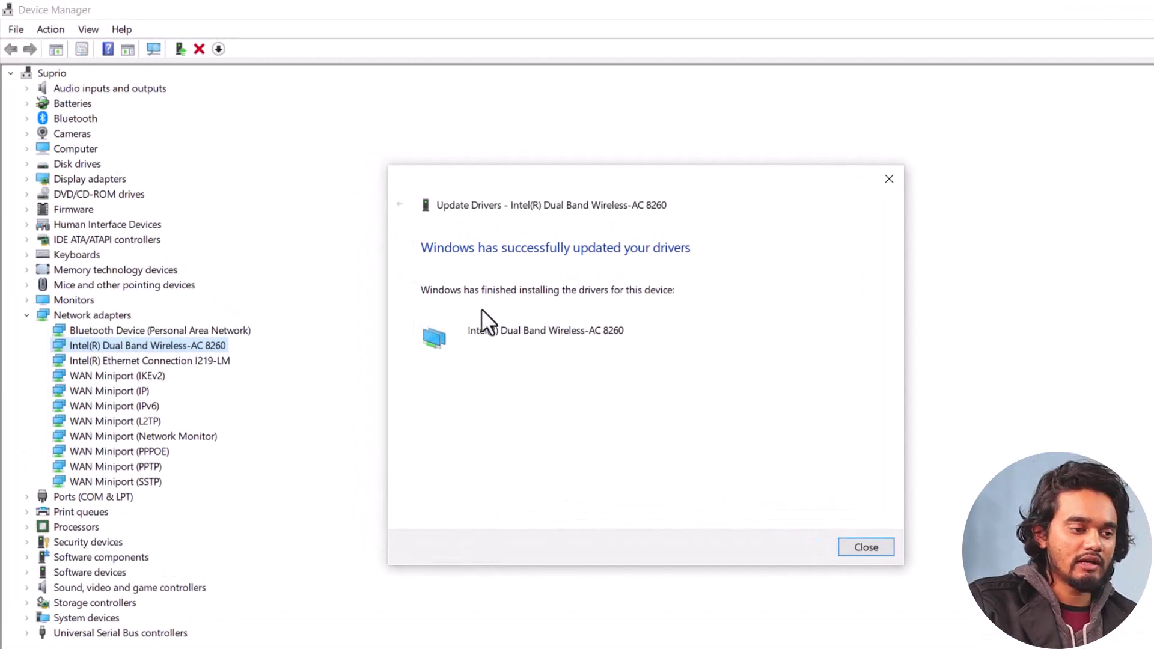
click(866, 548)
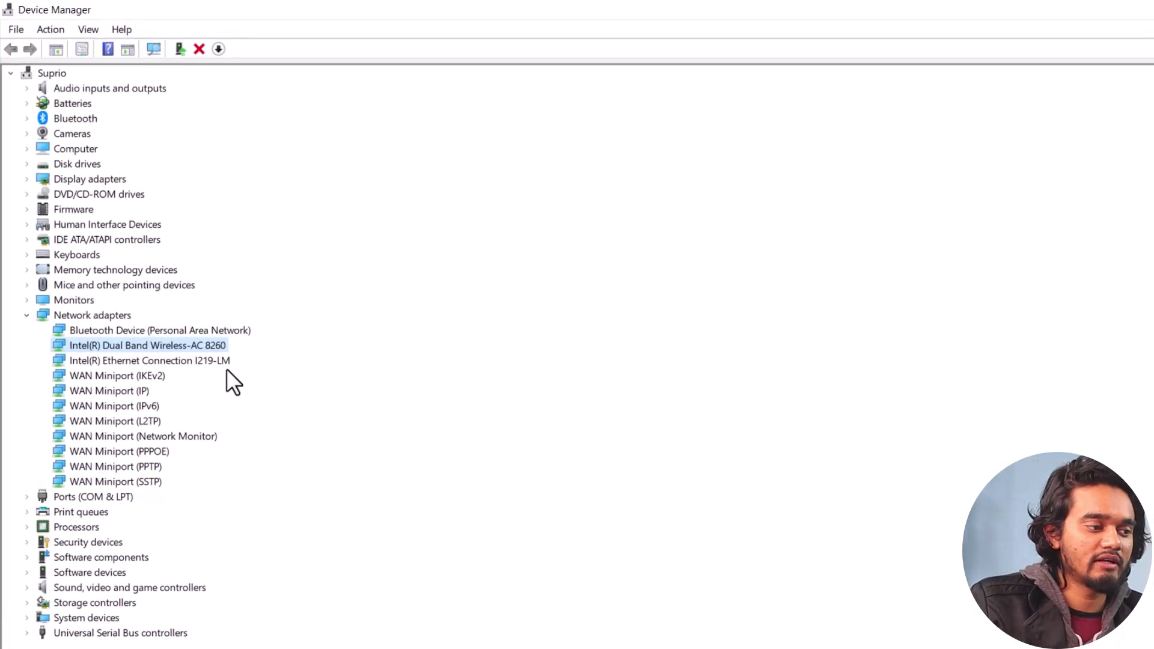
Disable the Intel Wireless-AC 8260 adapter, confirm with Yes, then enable it again.
right_click(153, 345)
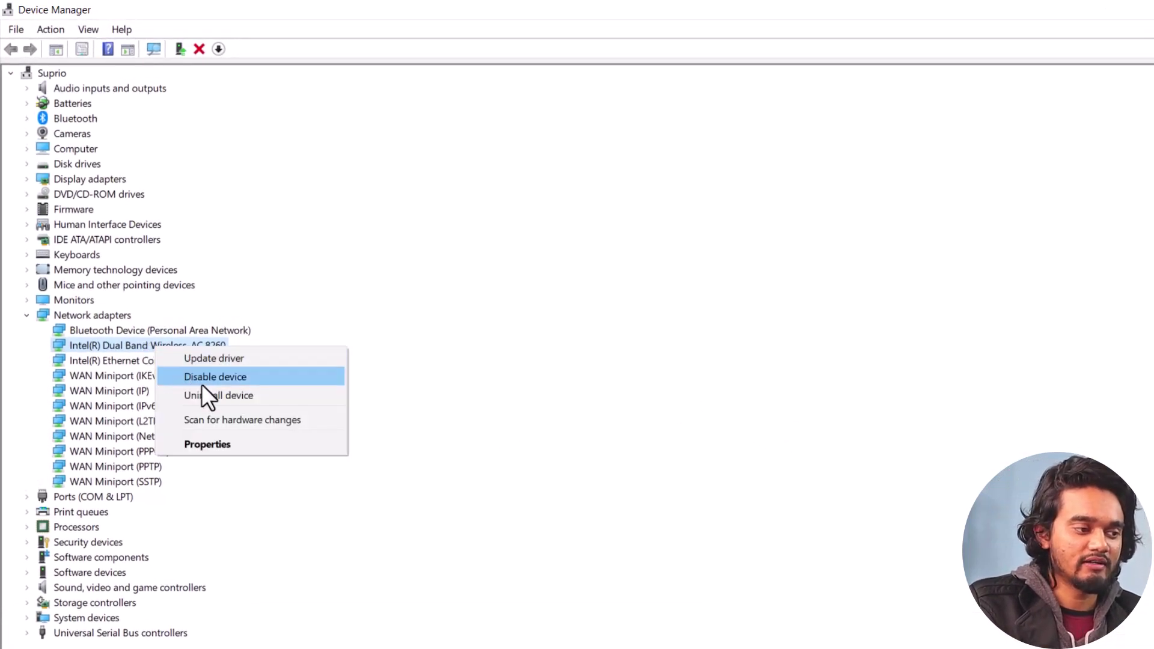
click(277, 383)
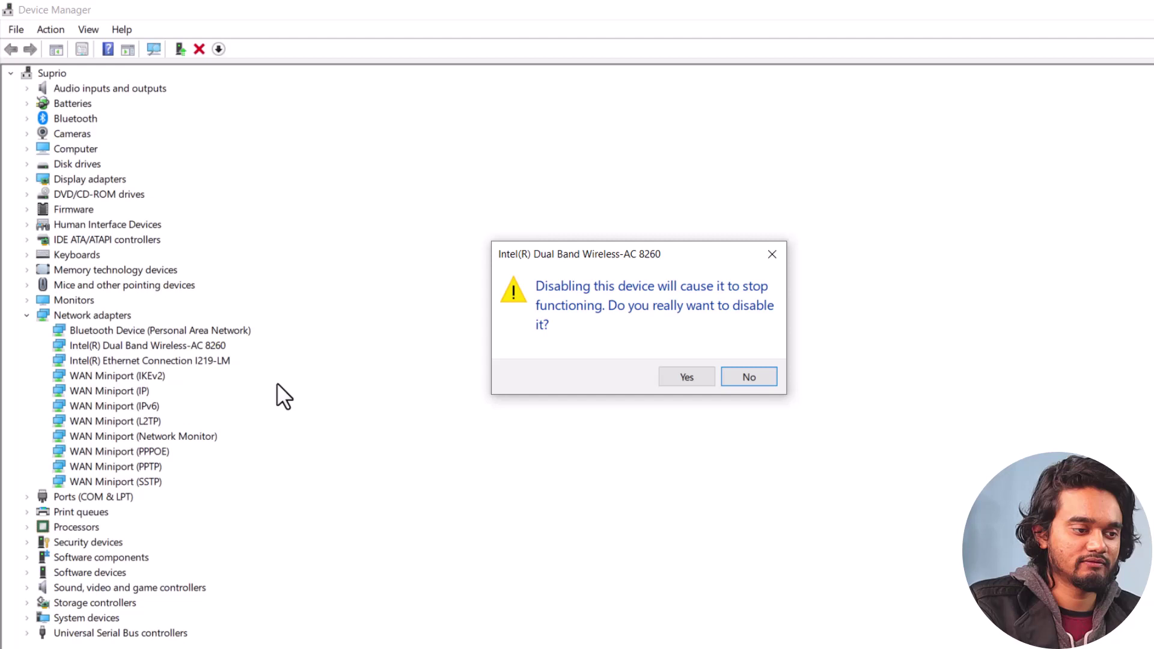
click(683, 377)
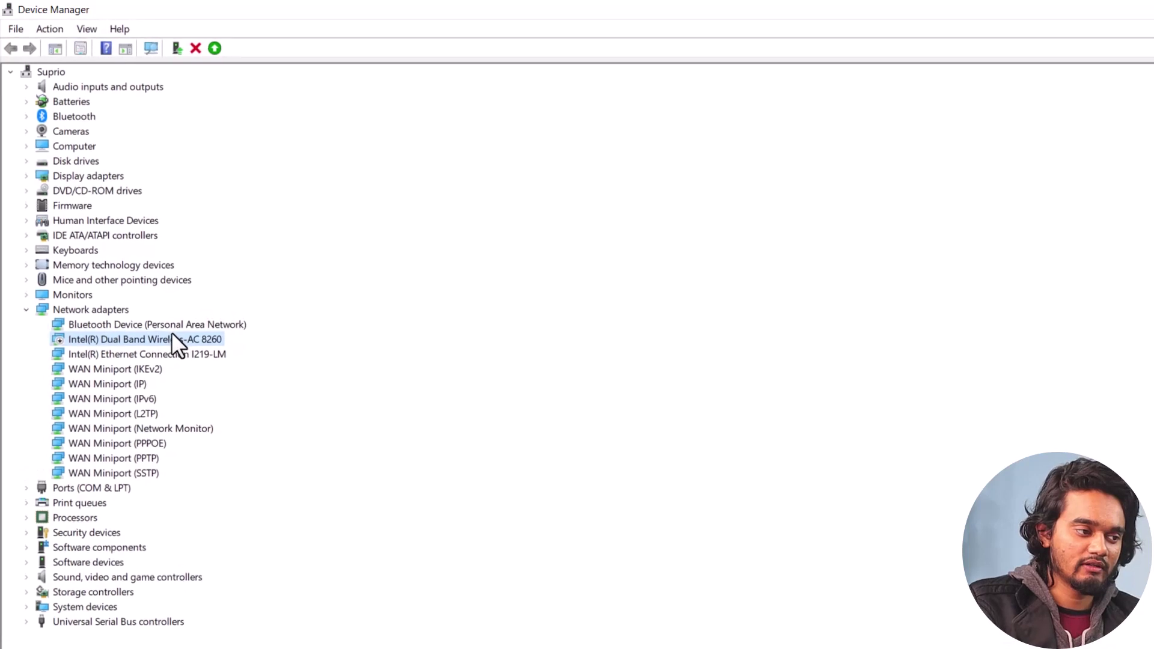
right_click(171, 340)
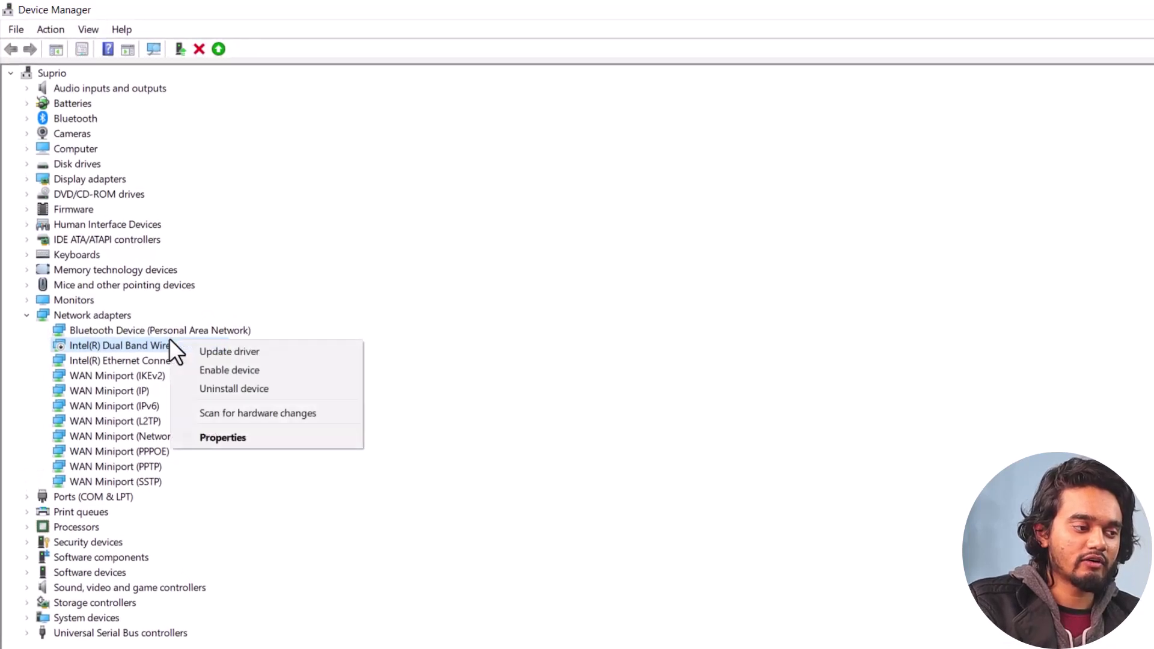
click(221, 372)
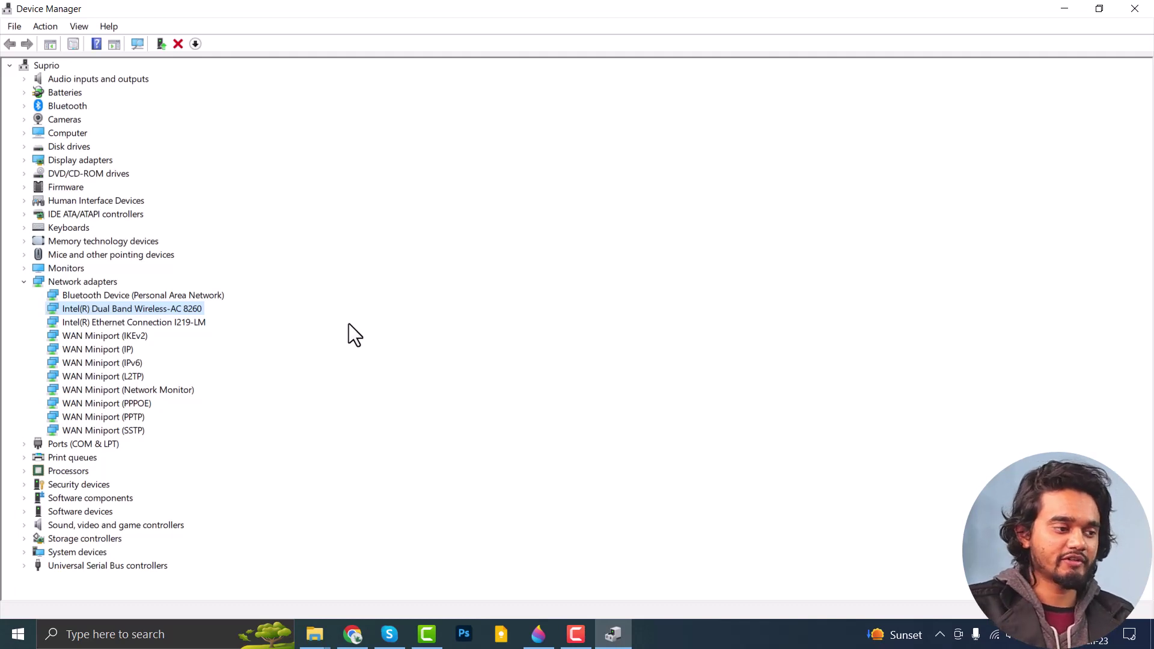
Roll back the adapter's driver, citing 'Previous version of the driver performed better', then close Properties.
right_click(97, 313)
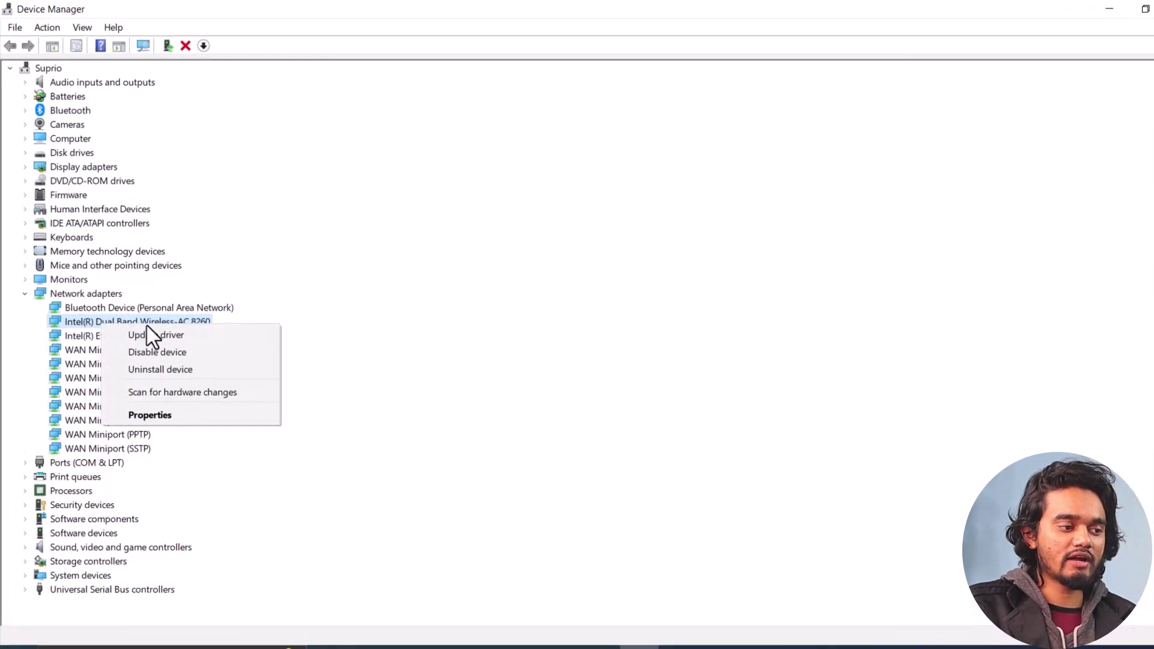
click(204, 415)
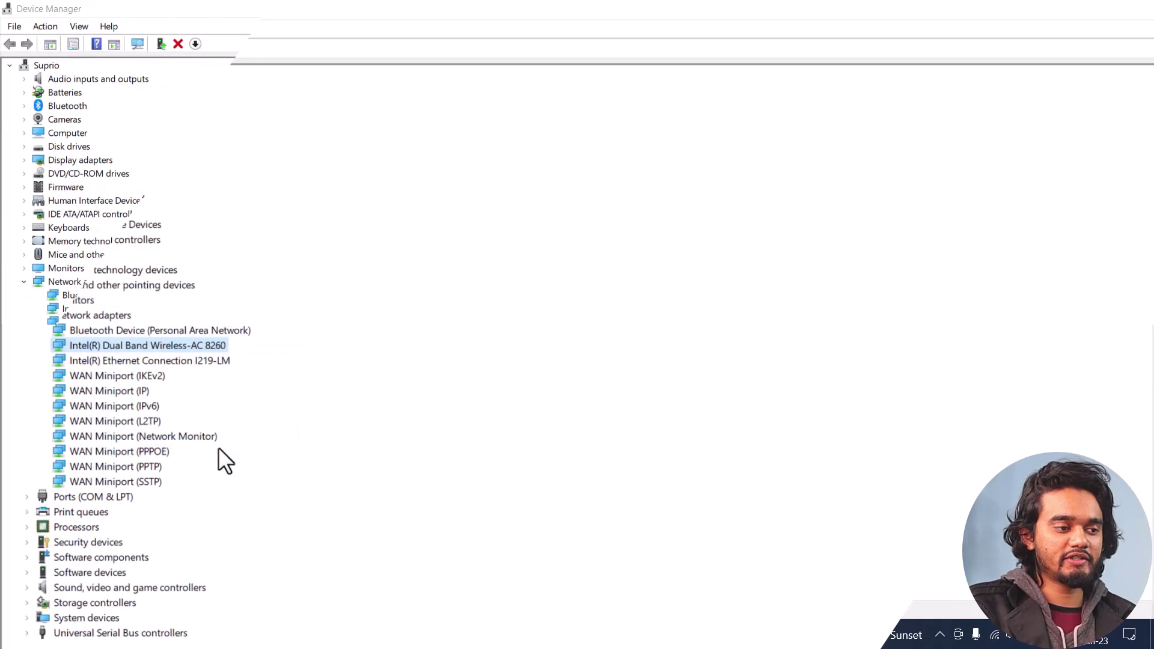
click(638, 180)
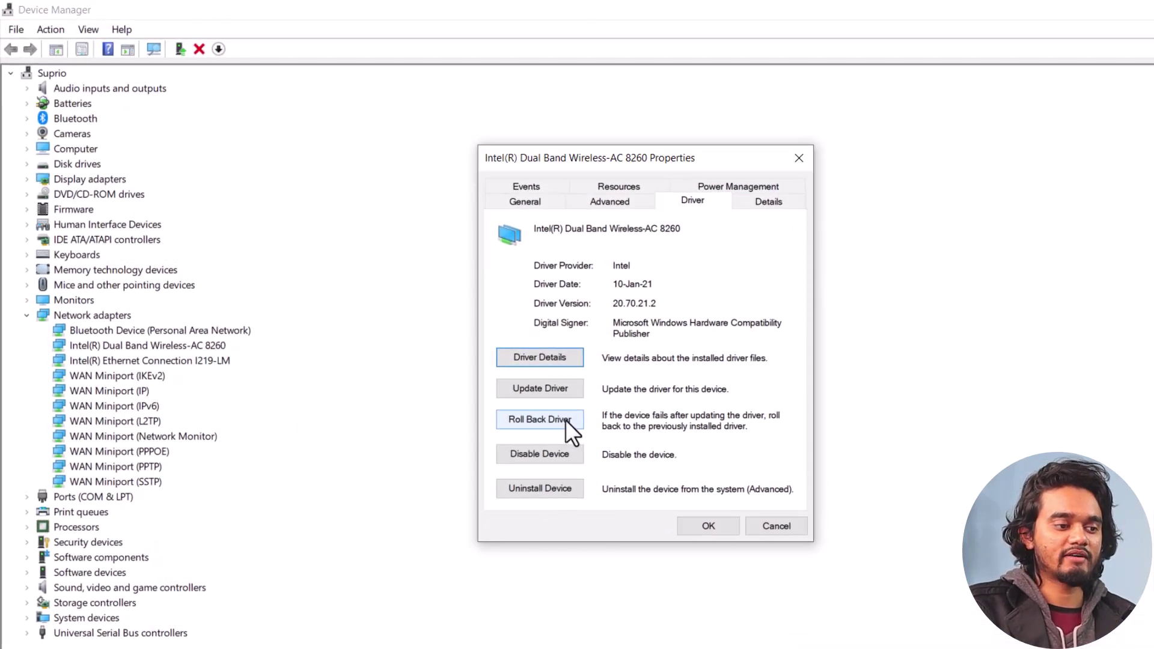
click(566, 420)
click(553, 380)
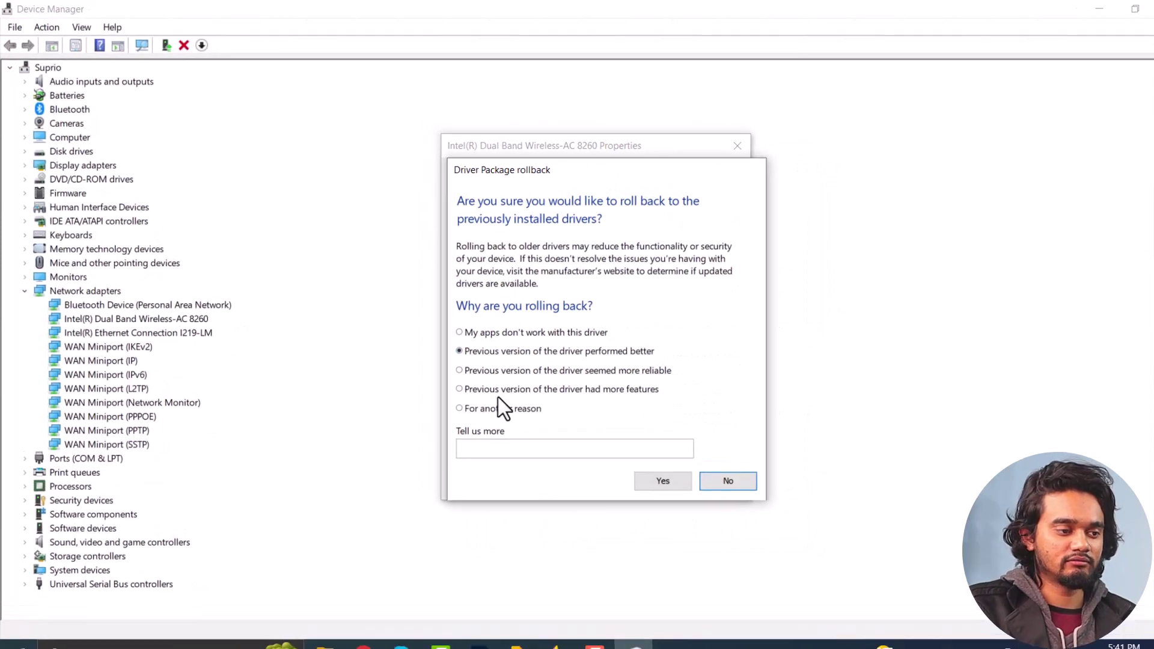
click(647, 470)
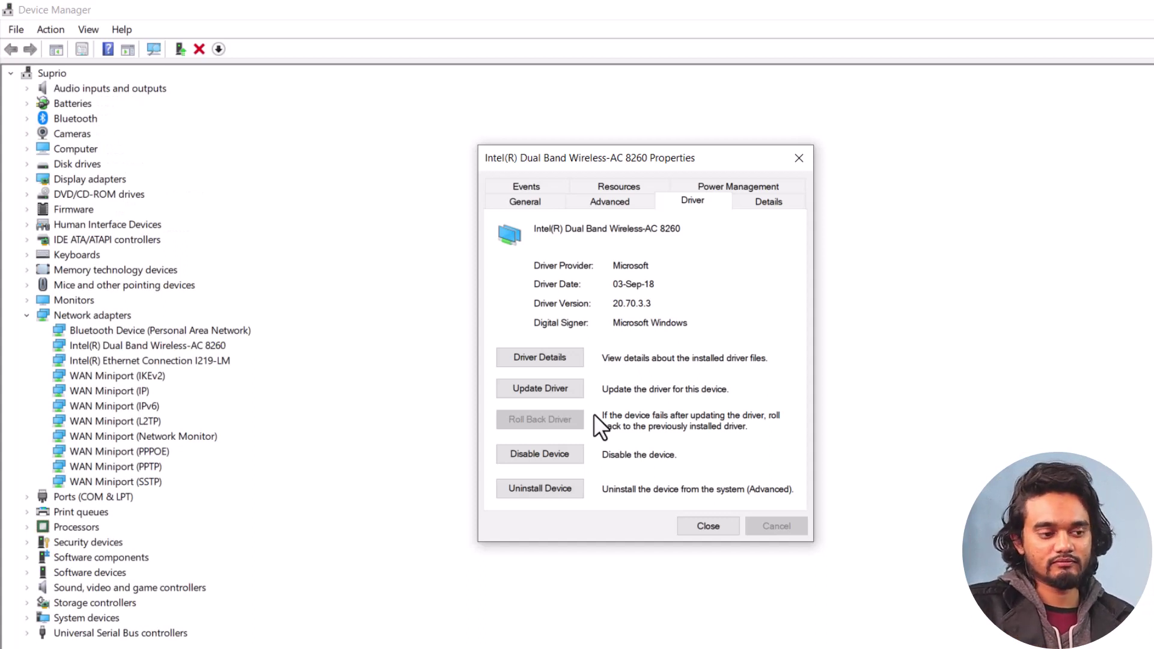
click(706, 526)
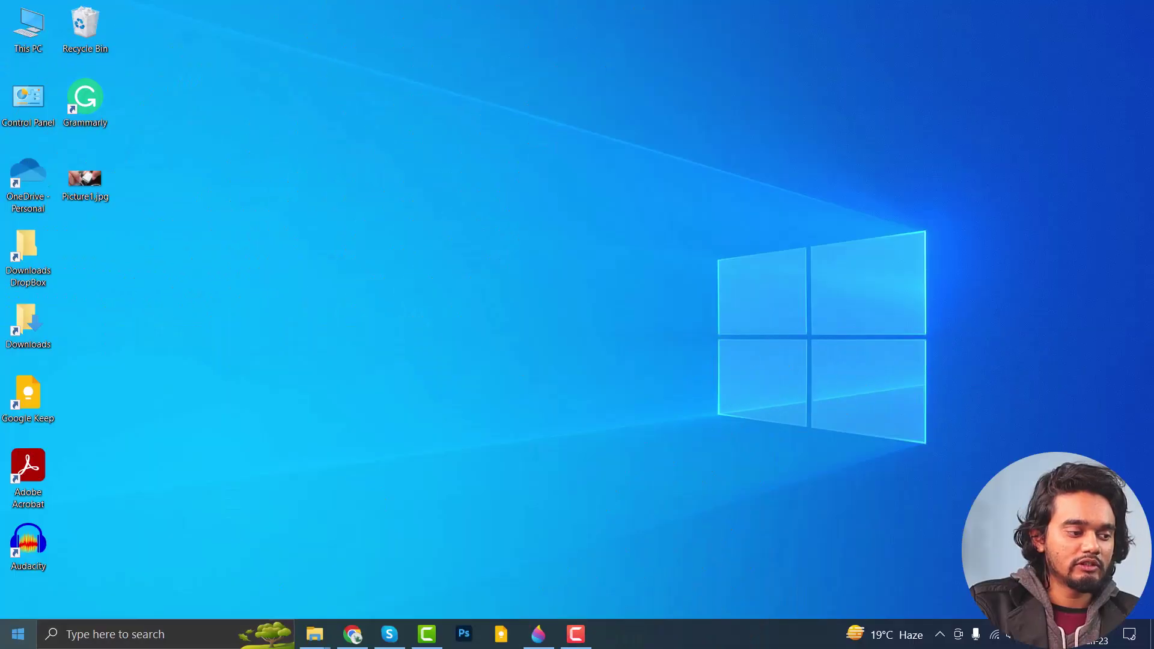
Review the five optional driver updates under Update & Security, then return to Windows Update.
click(13, 634)
click(21, 560)
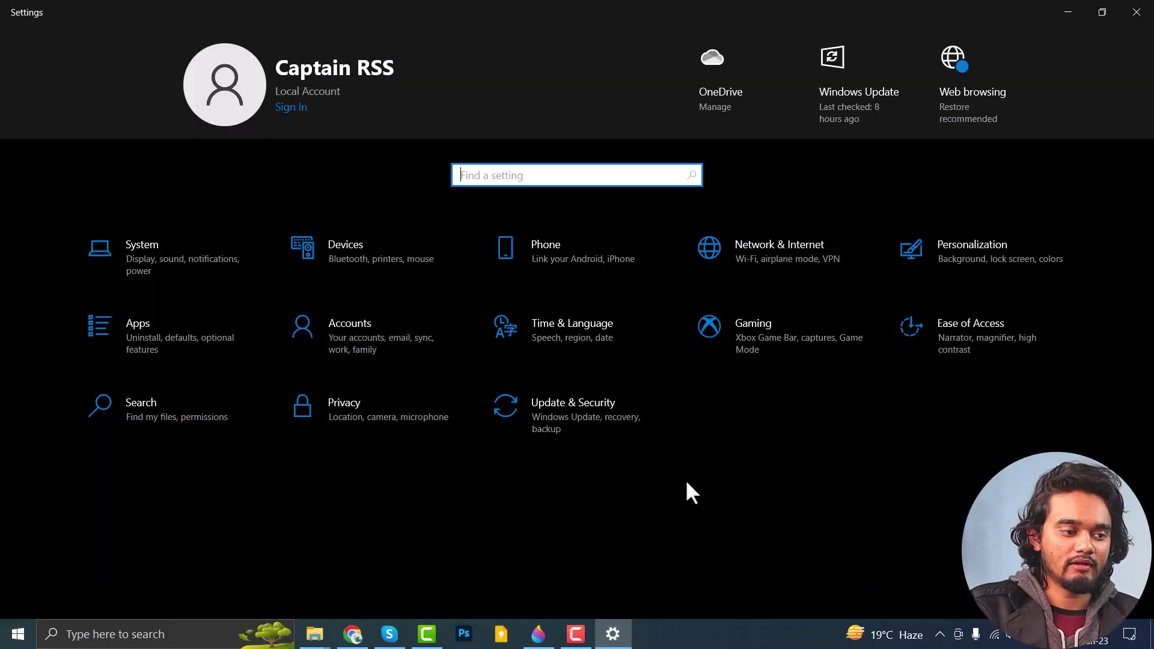
click(636, 410)
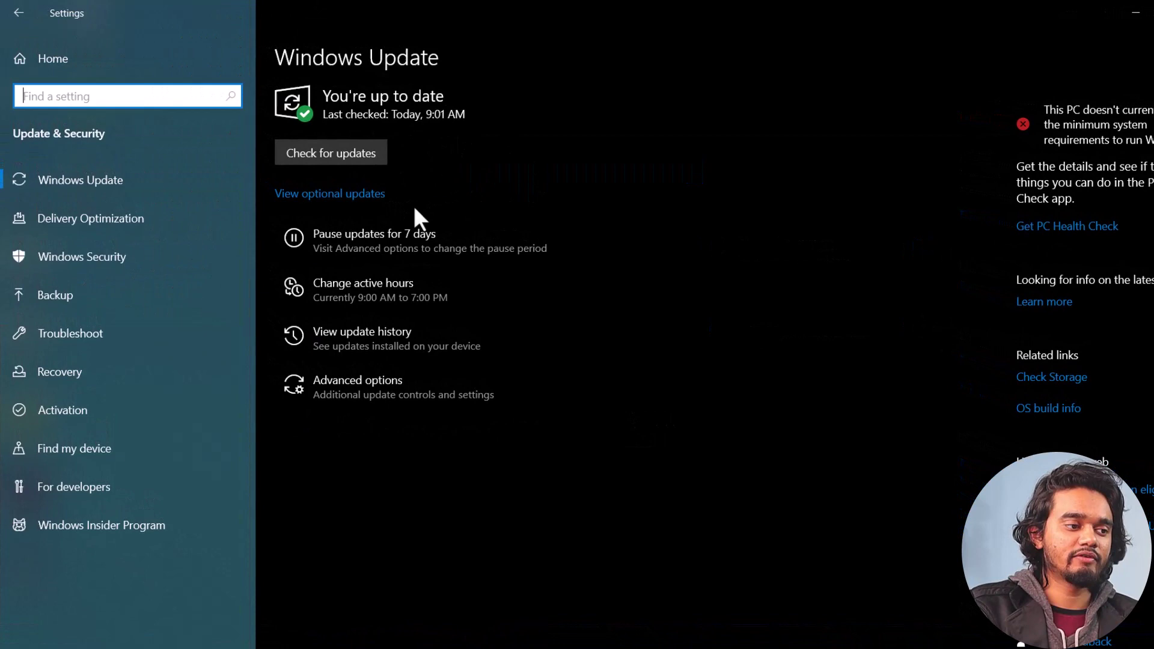
click(369, 205)
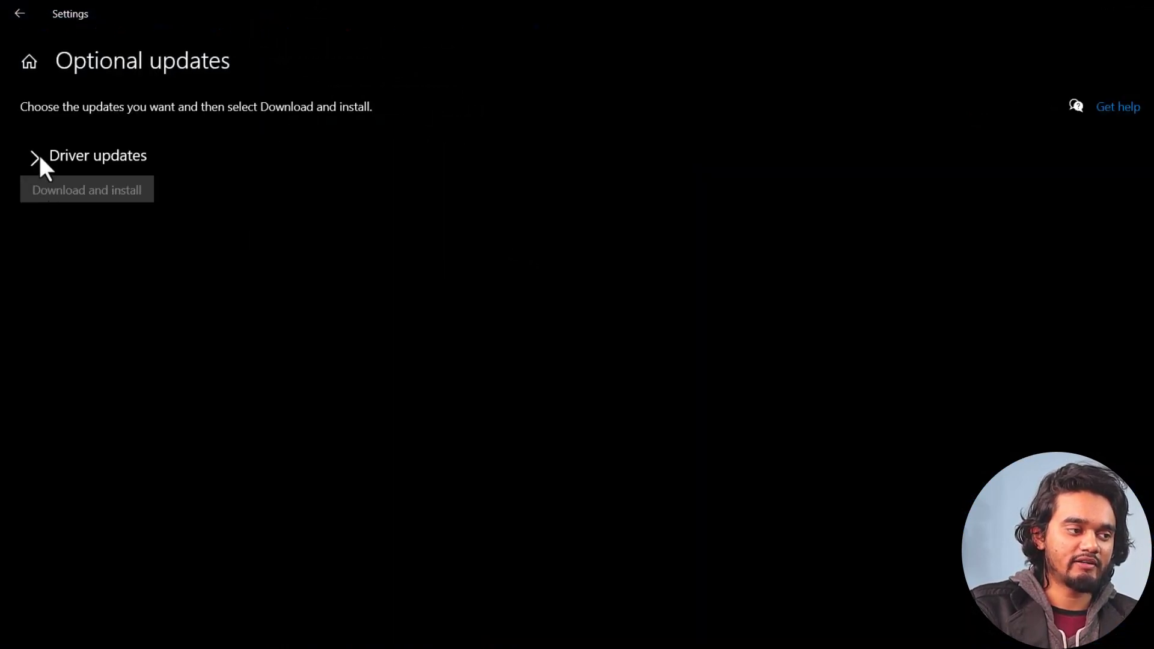
click(36, 158)
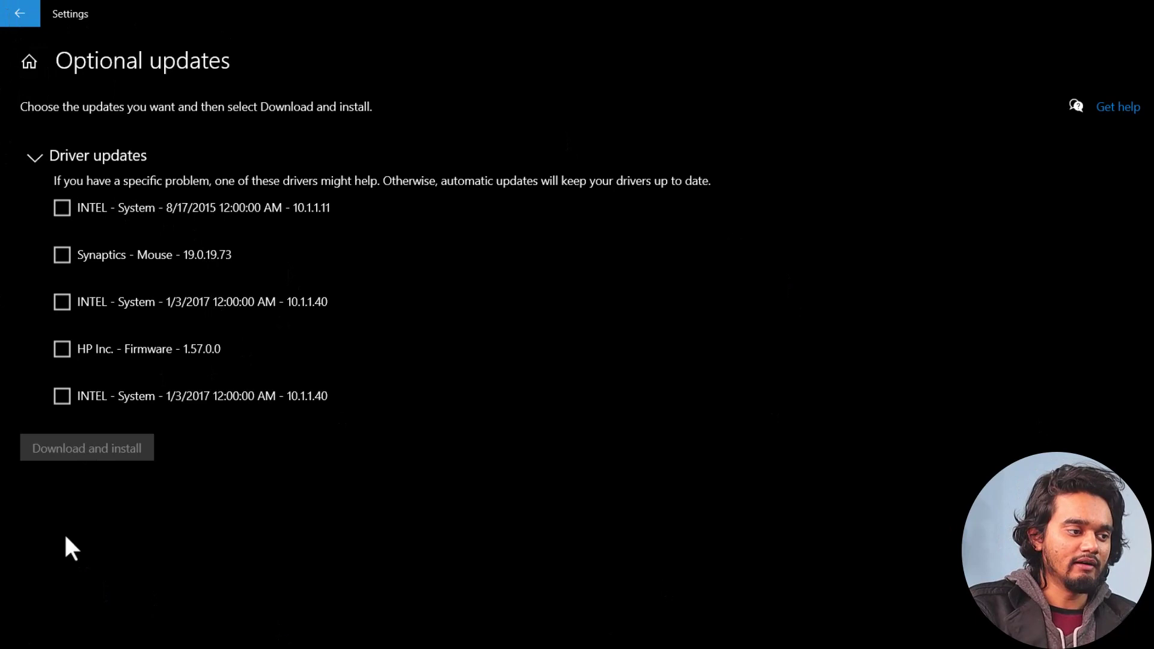
key(alt+Left)
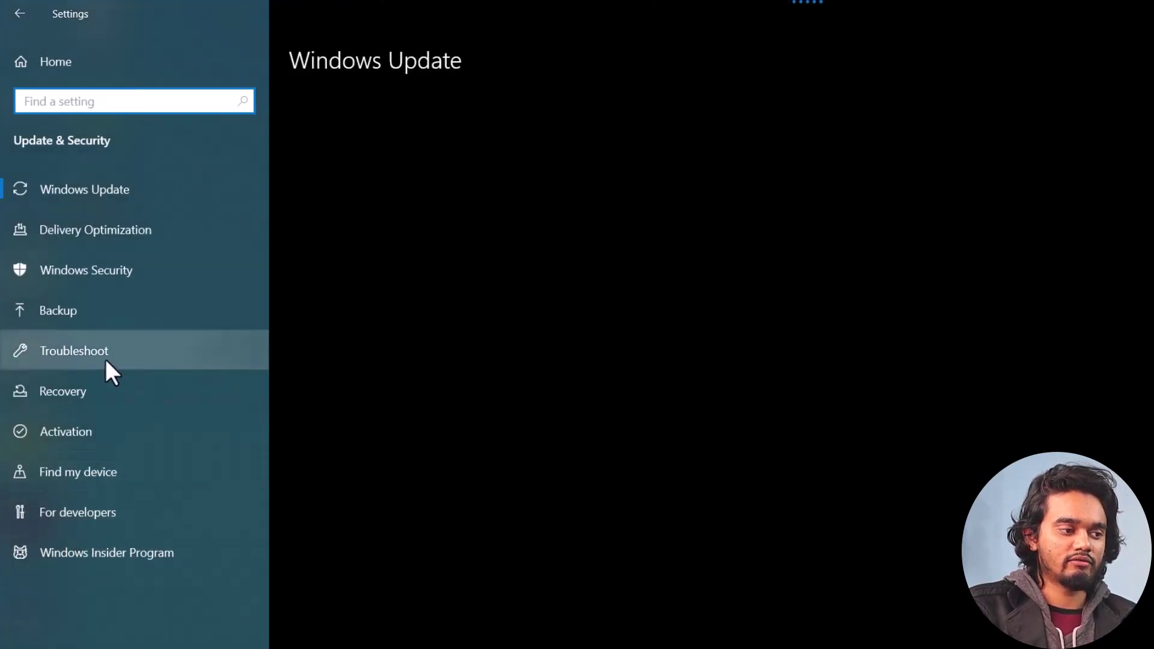
Run the Network Adapter troubleshooter on All network adapters, cancel it, and close Settings.
click(68, 352)
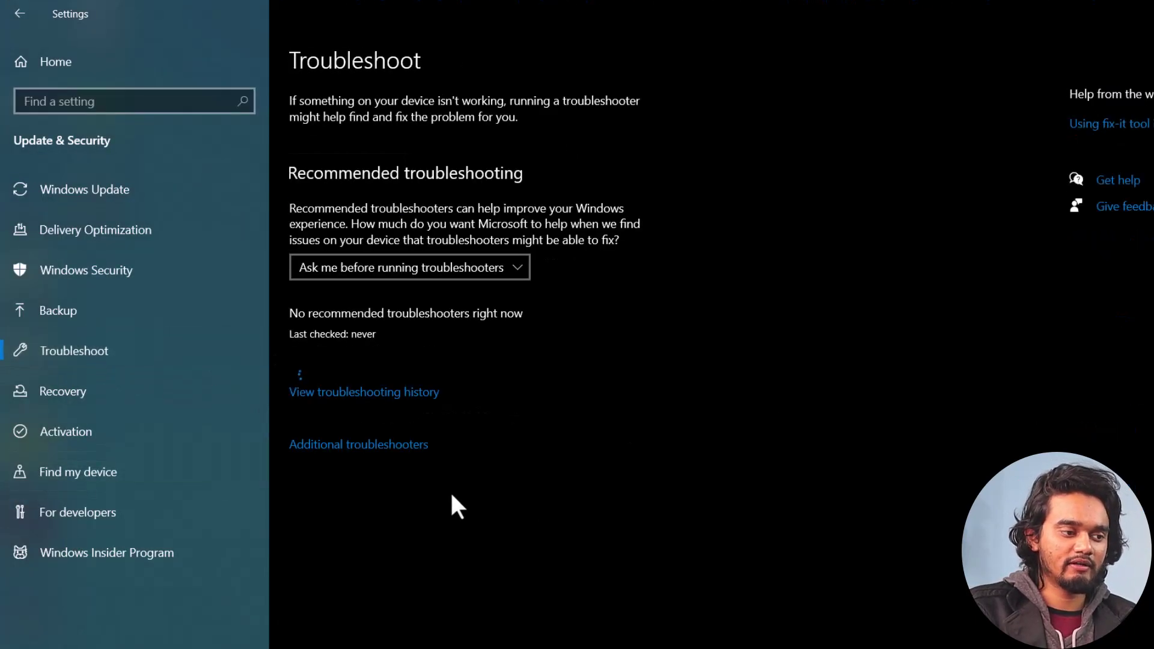
click(388, 445)
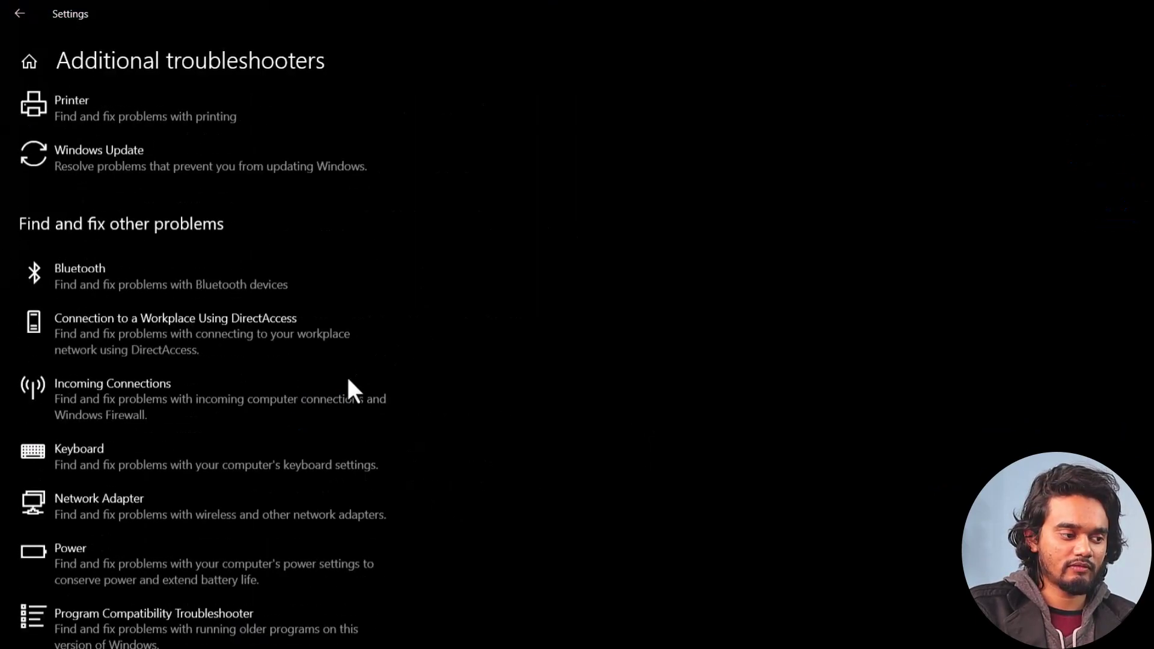
click(108, 406)
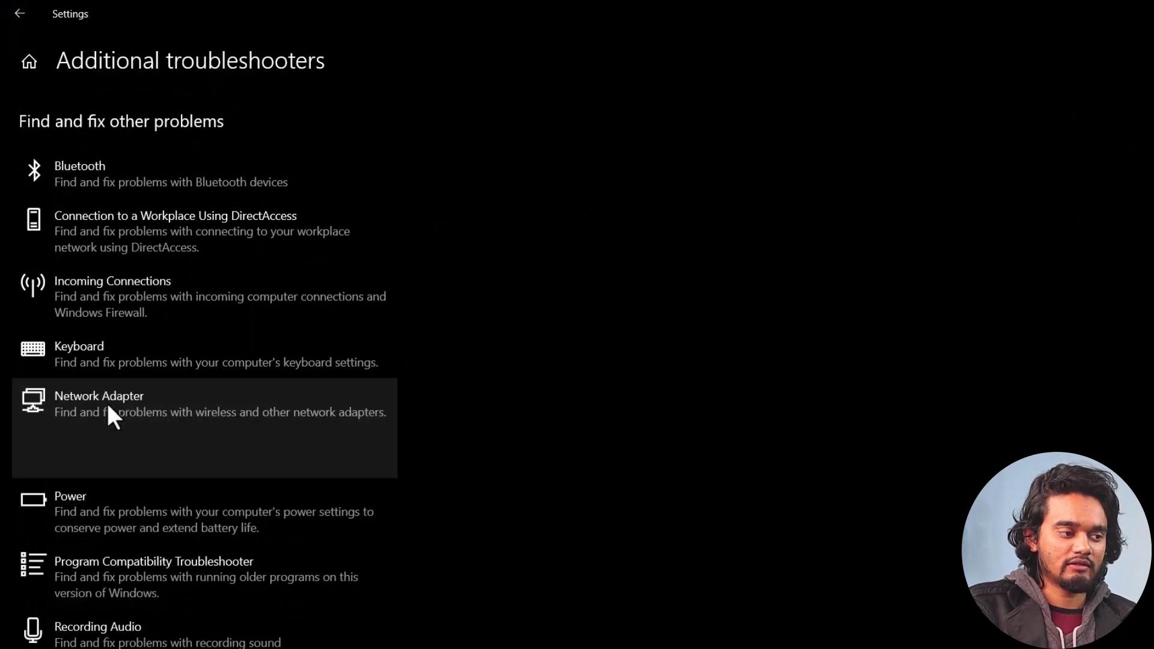
click(322, 458)
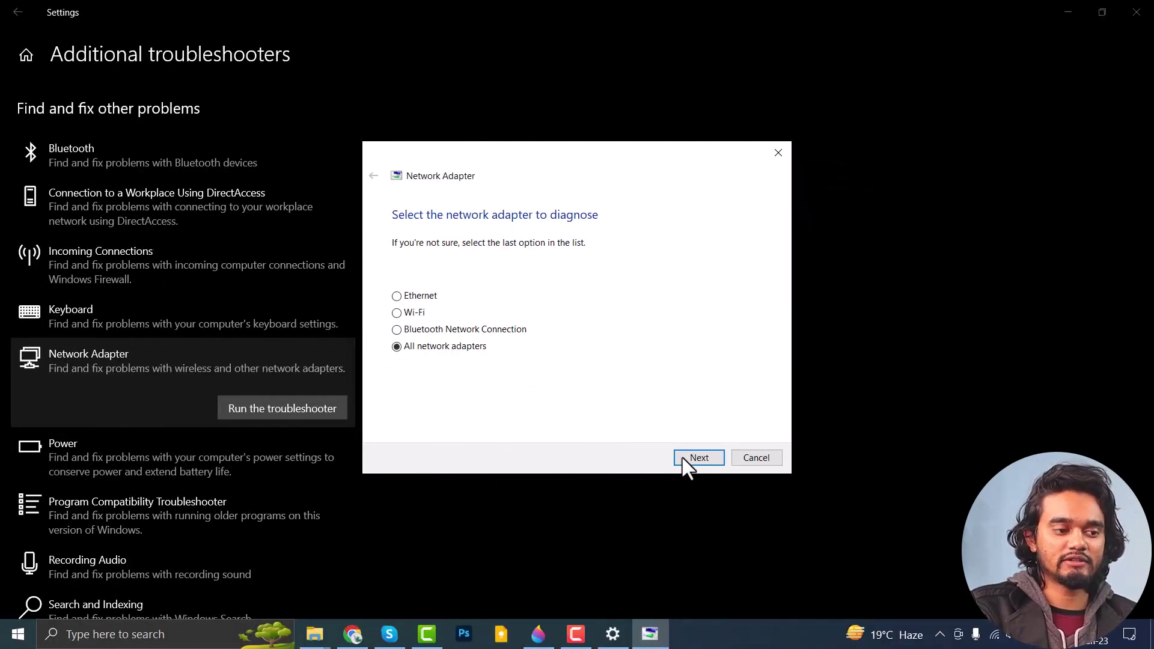
click(699, 459)
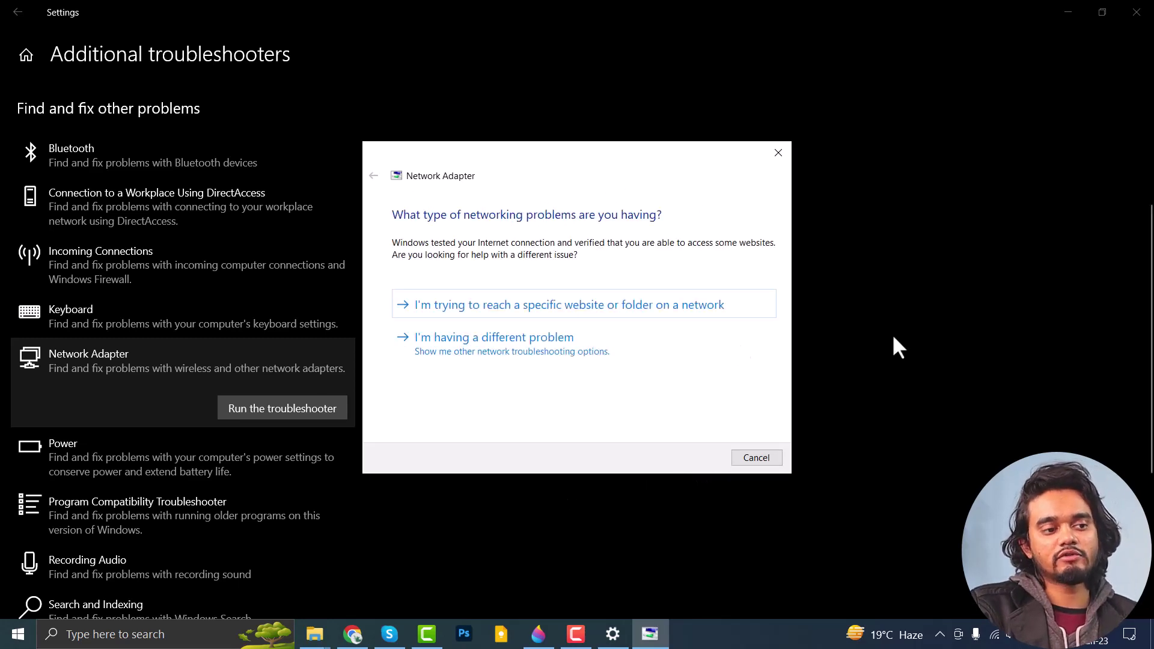
click(757, 458)
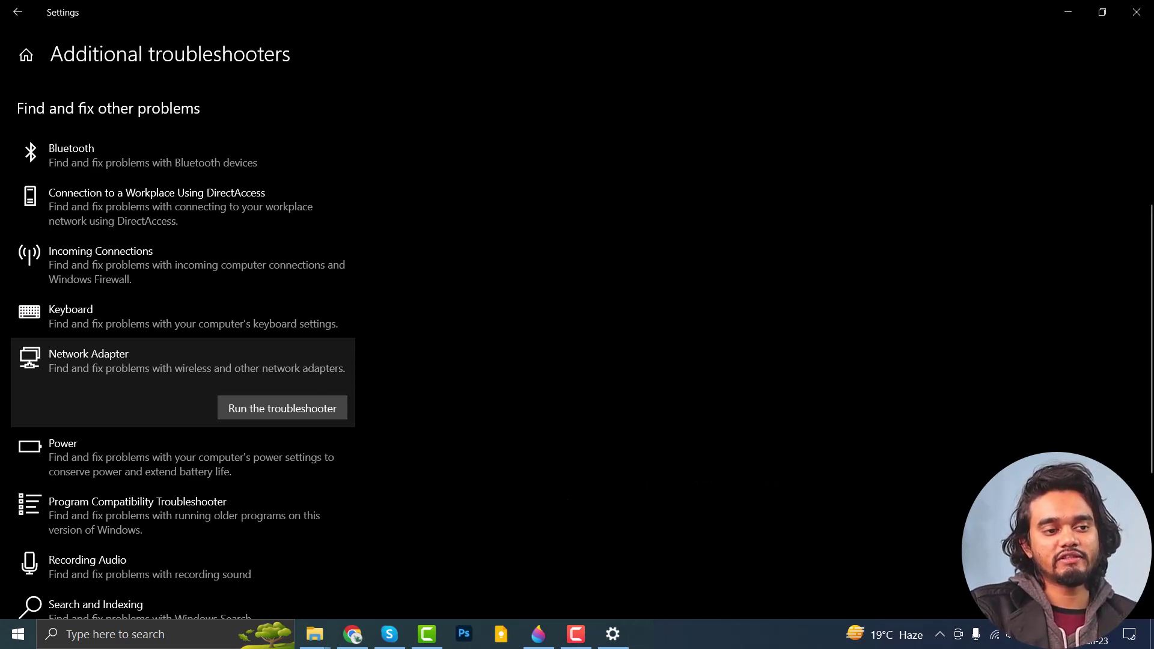
key(alt+F4)
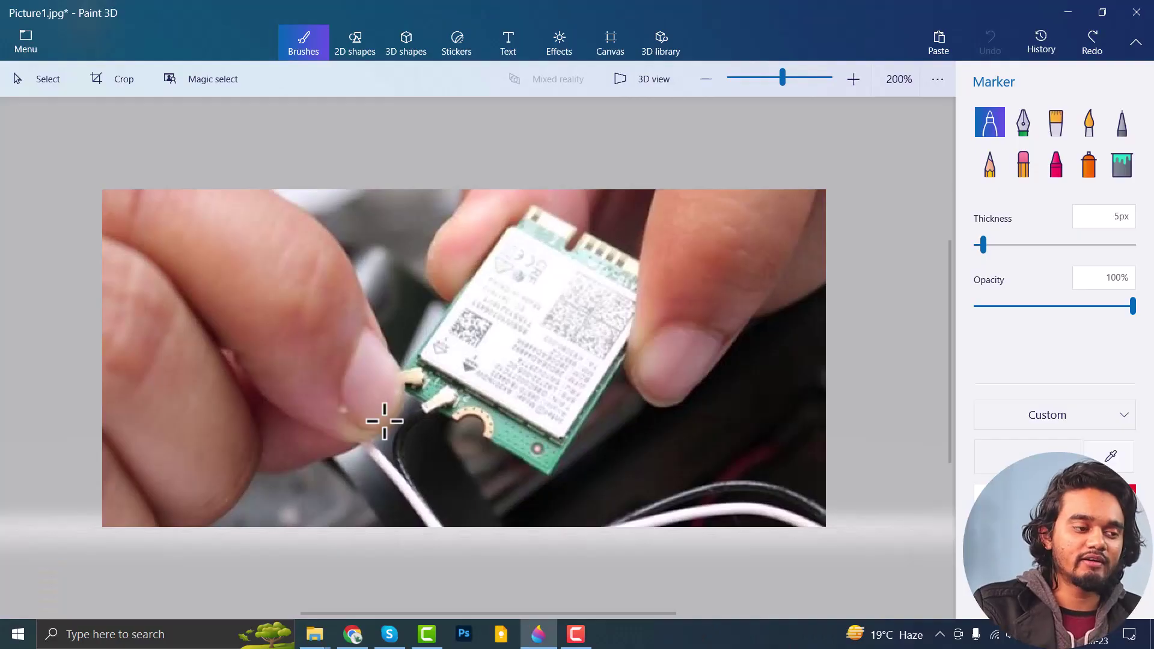
Draw red Marker loops around the upper and lower antenna connectors on the Wi-Fi card.
mouse_move(357, 388)
mouse_down()
mouse_move(439, 392)
mouse_move(378, 346)
mouse_move(411, 418)
mouse_move(447, 377)
mouse_up()
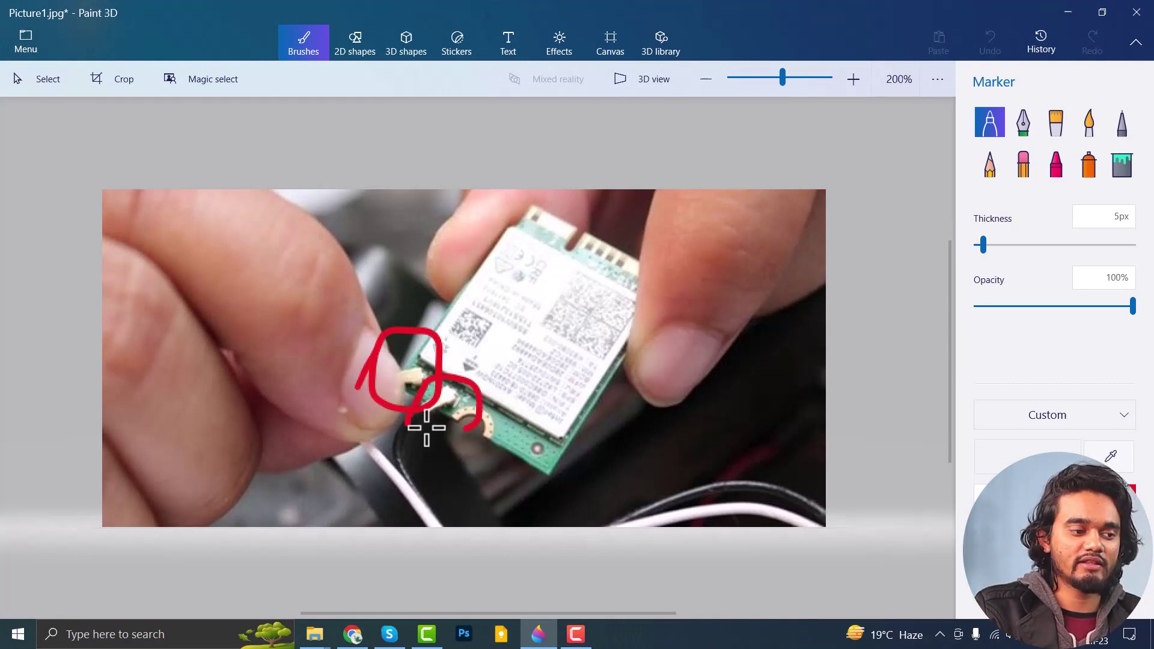
drag(427, 428, 414, 422)
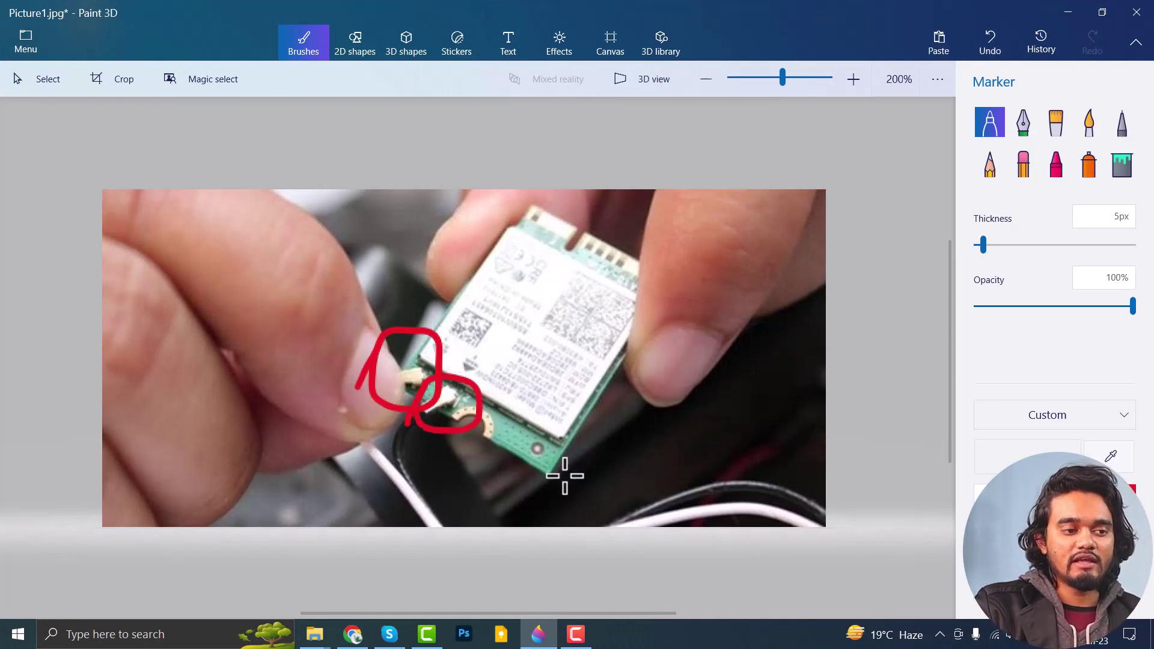